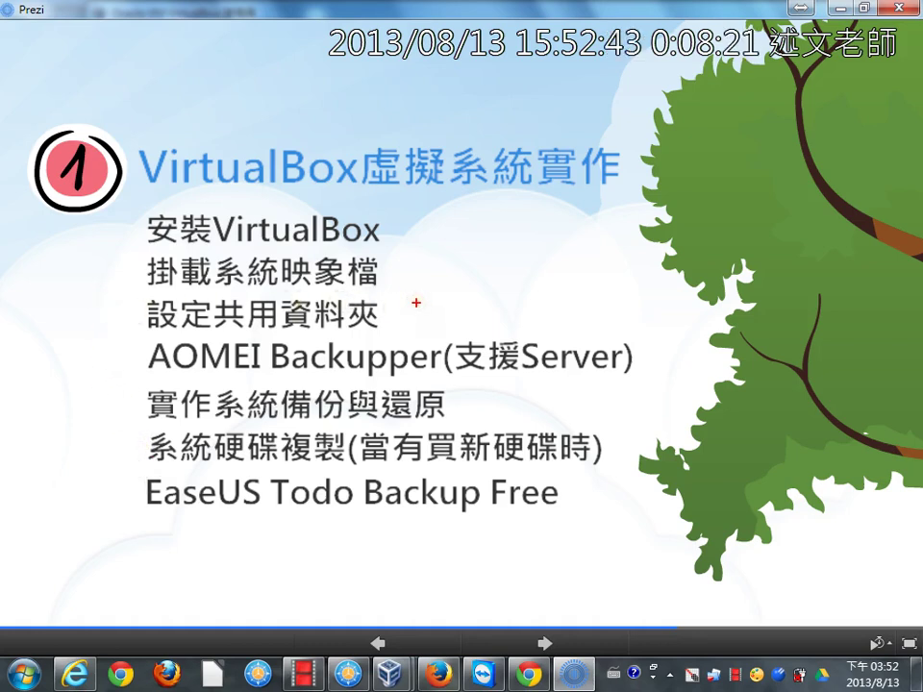
Step: Switch to the web browser and show the e-learning course page listing the VirtualBox and backup software downloads
key("alt+Tab")
key("Tab")
key("Tab")
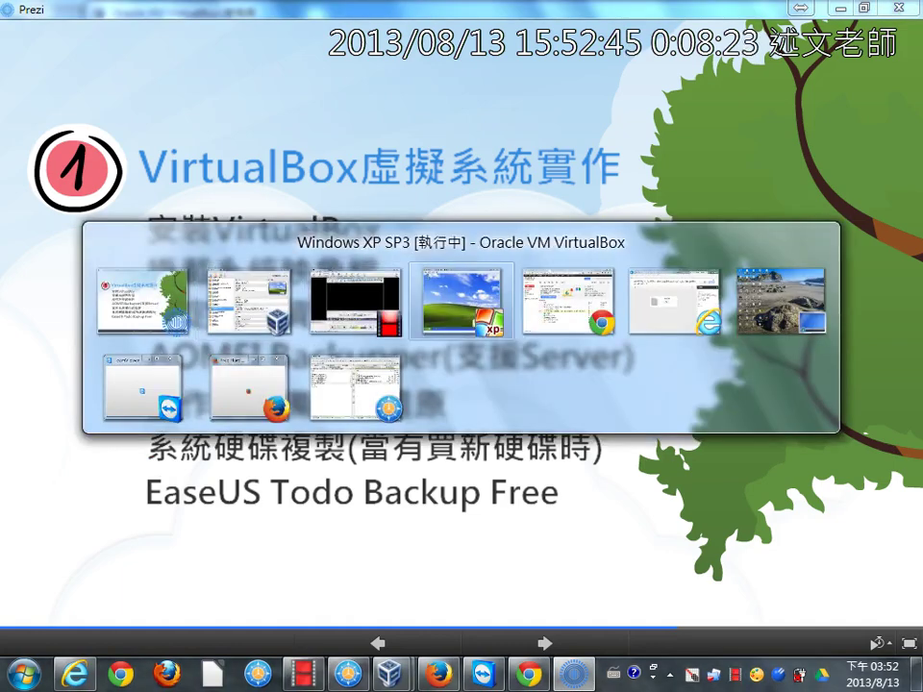
key("Tab")
key("Tab")
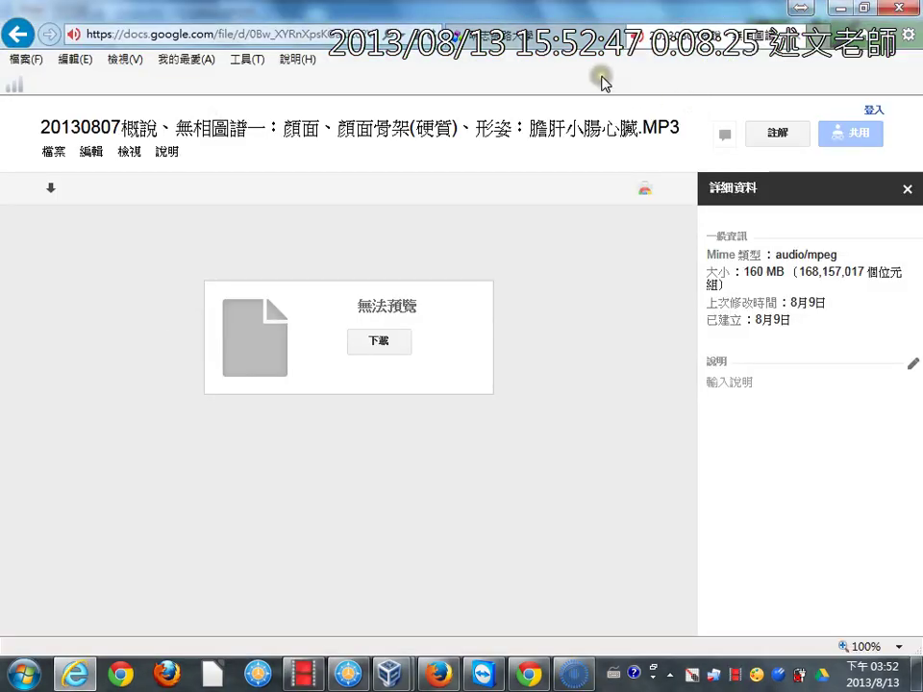
left_click(447, 36)
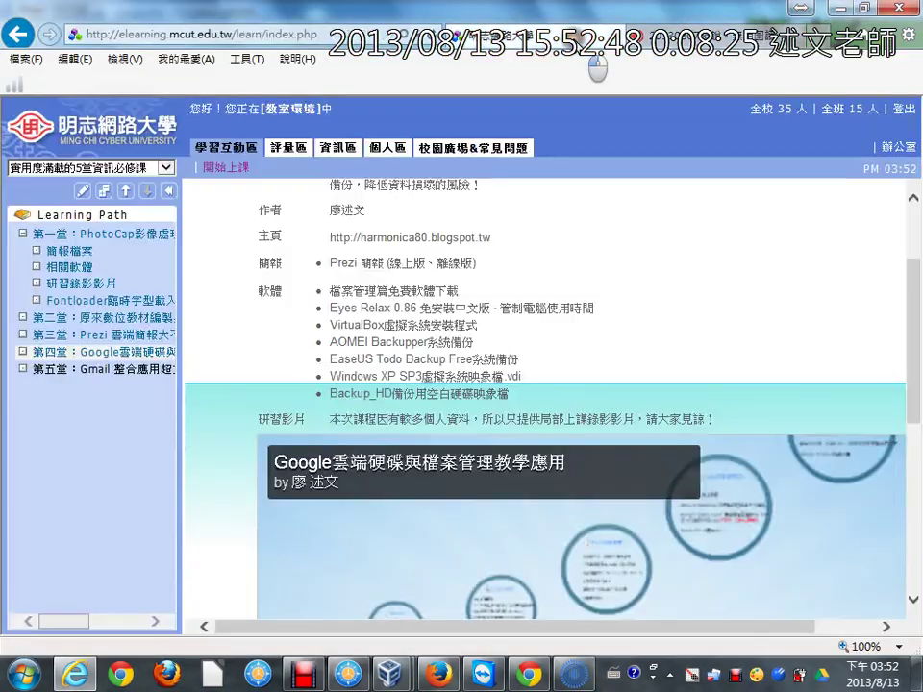
left_click(561, 261)
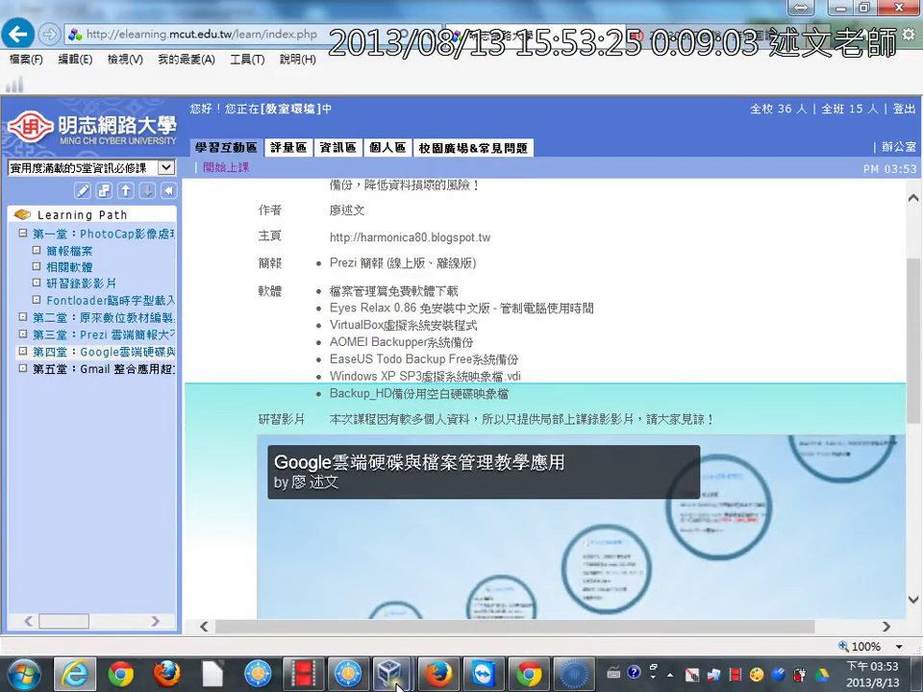
Step: Switch to the running Windows XP SP3 virtual machine and view its 本機磁碟 (C:) contents in the file explorer
mouse_move(387, 685)
left_click(490, 563)
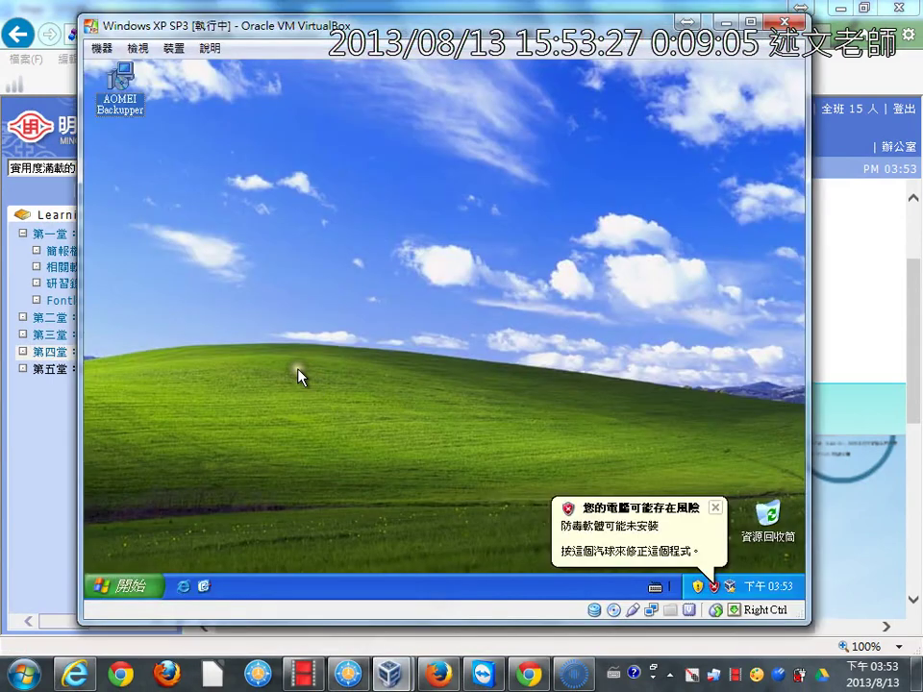
right_click(134, 586)
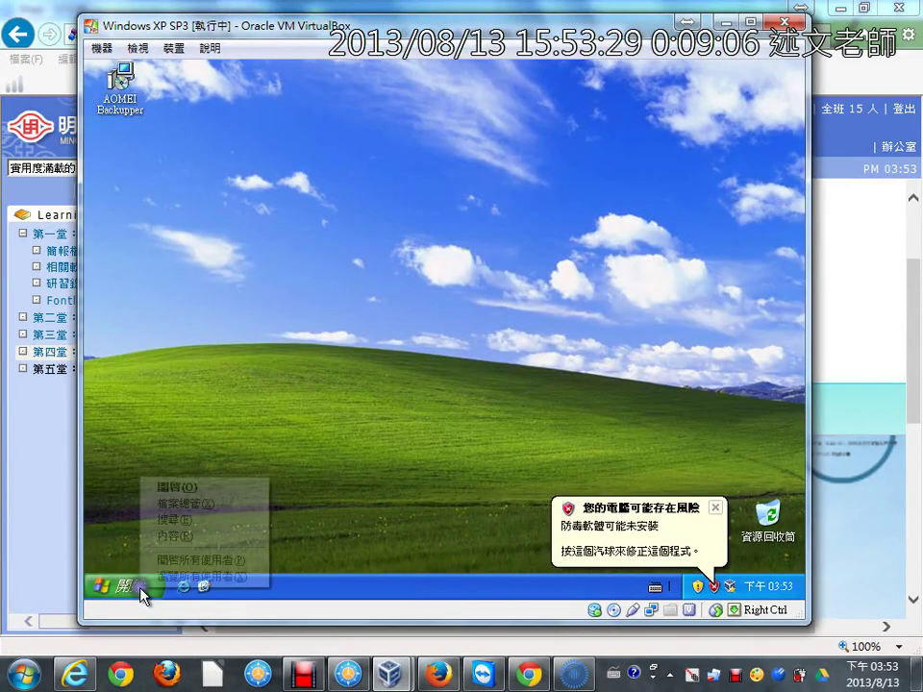
left_click(171, 501)
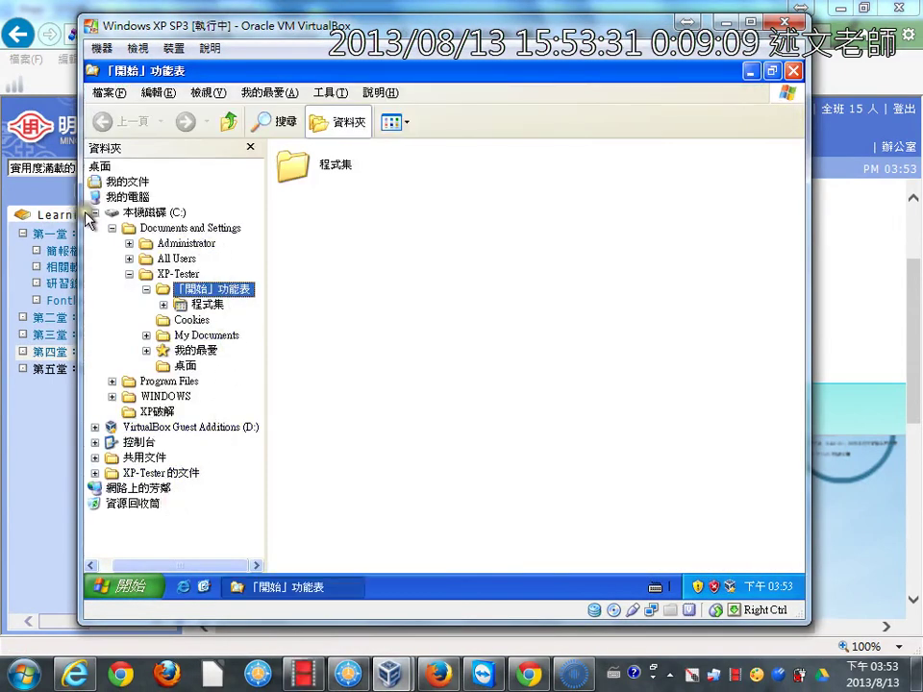
left_click(95, 213)
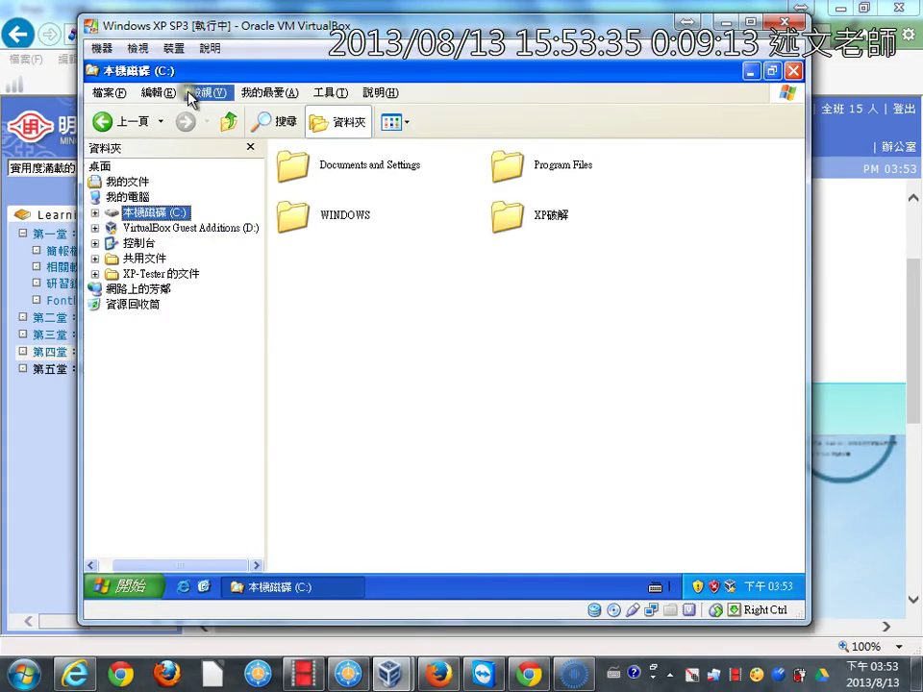
left_click_drag(168, 21, 233, 21)
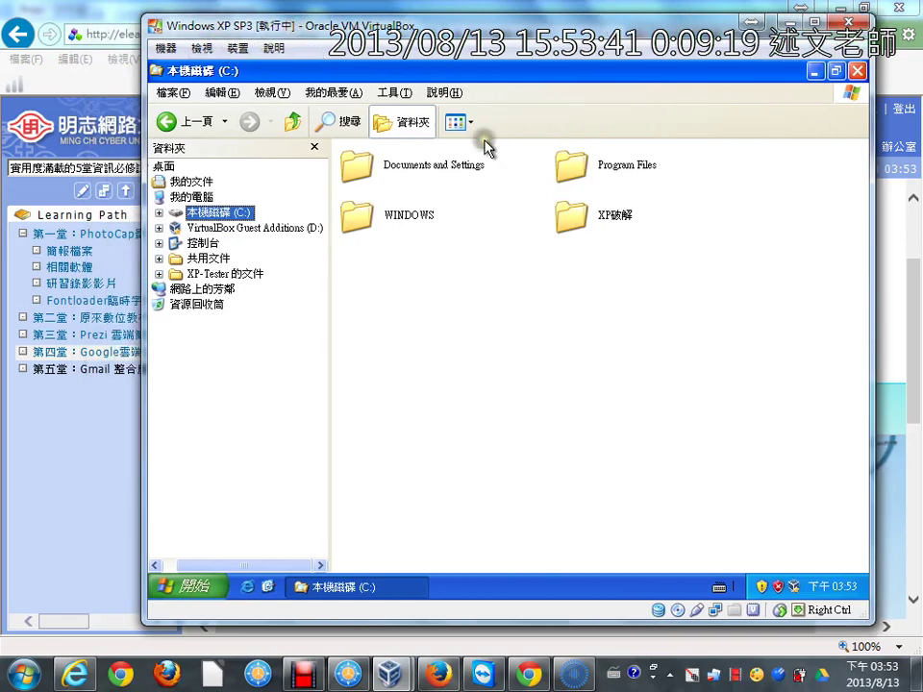
Step: Shut down the Windows XP system inside the virtual machine
left_click(206, 589)
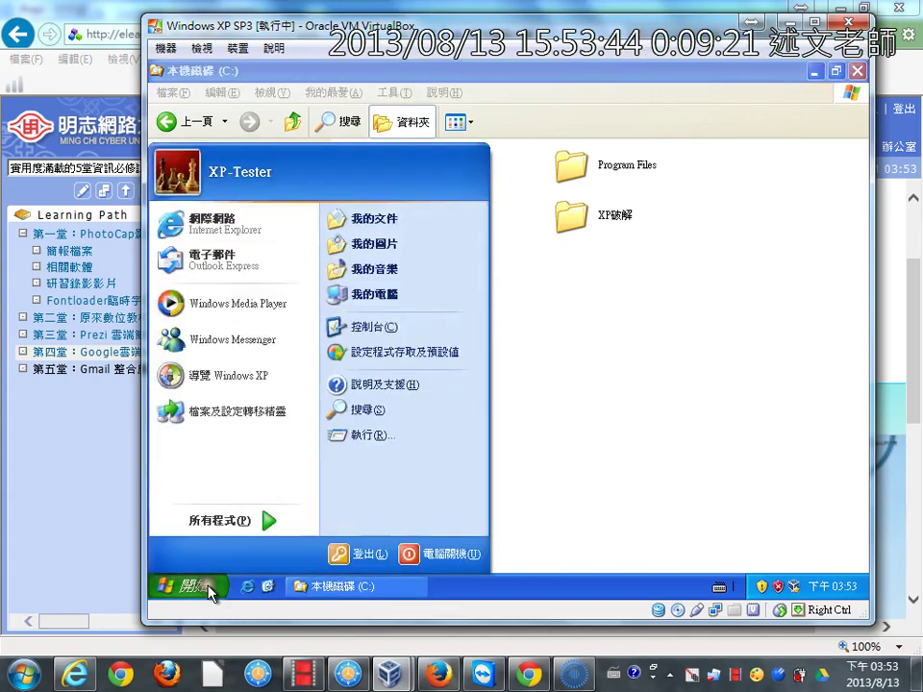
left_click(433, 557)
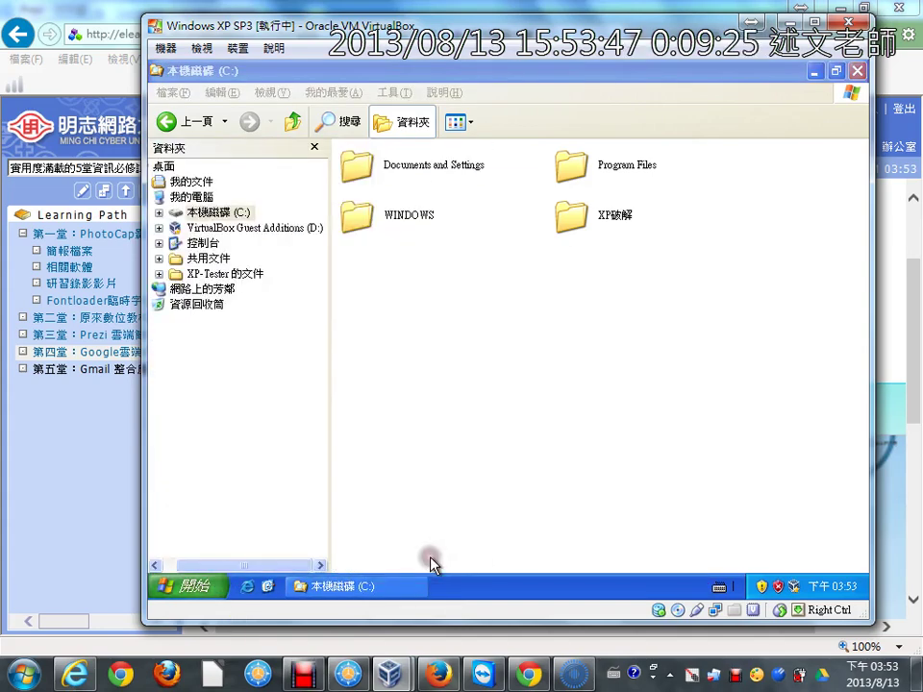
left_click(510, 271)
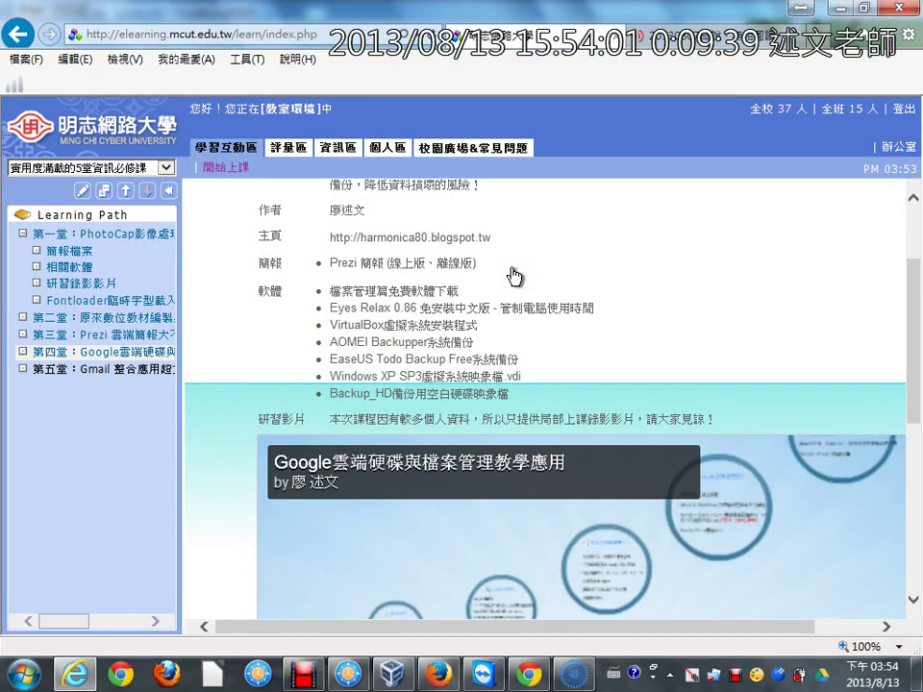
Step: Switch to Oracle VM VirtualBox Manager and open the settings of the Windows XP SP3 machine
mouse_move(386, 676)
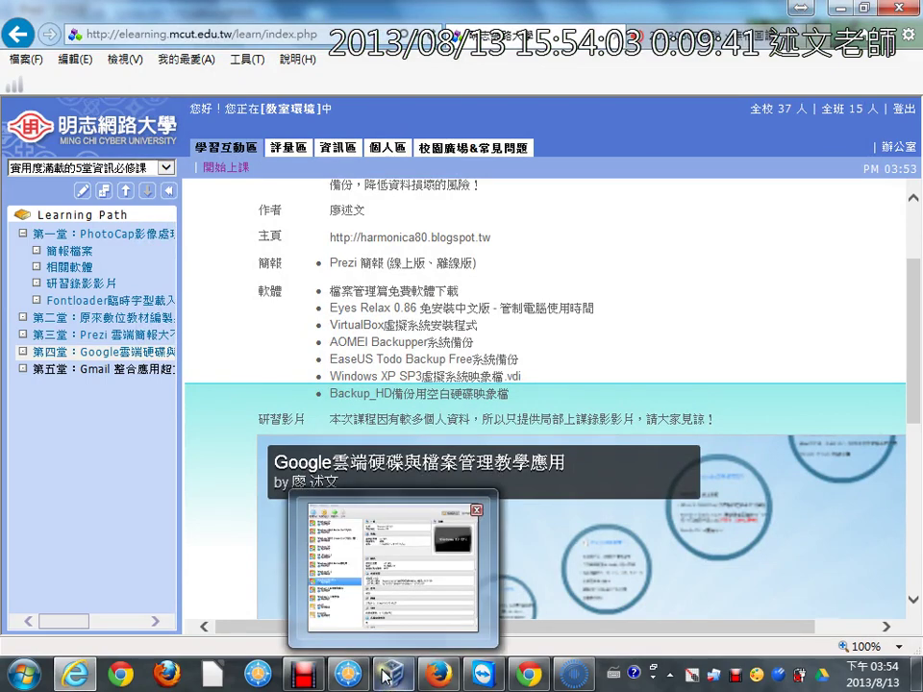
left_click(385, 630)
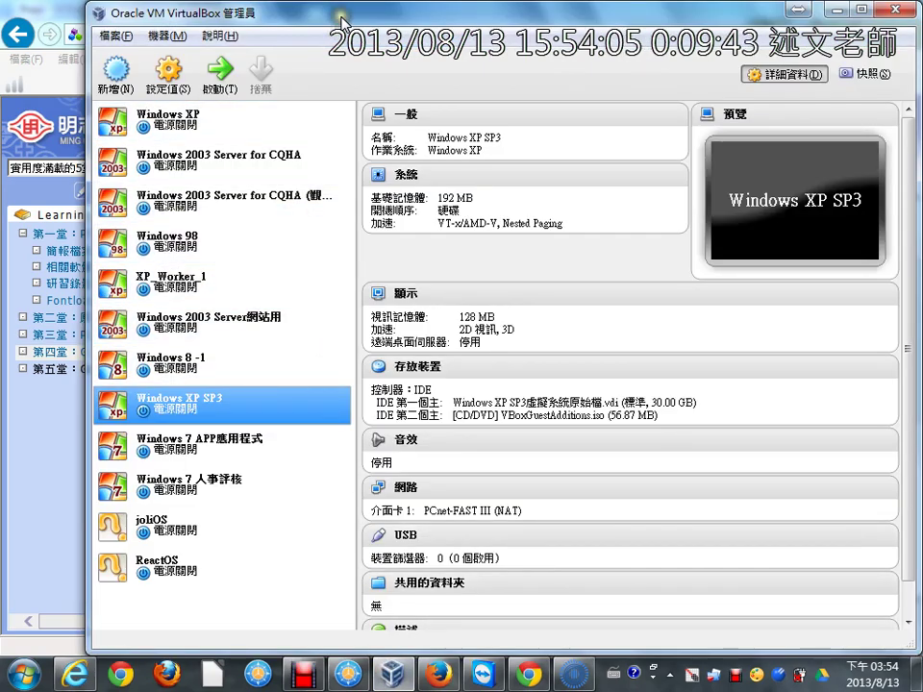
mouse_move(342, 18)
left_mouse_down()
mouse_move(329, 8)
mouse_move(325, 17)
left_mouse_up()
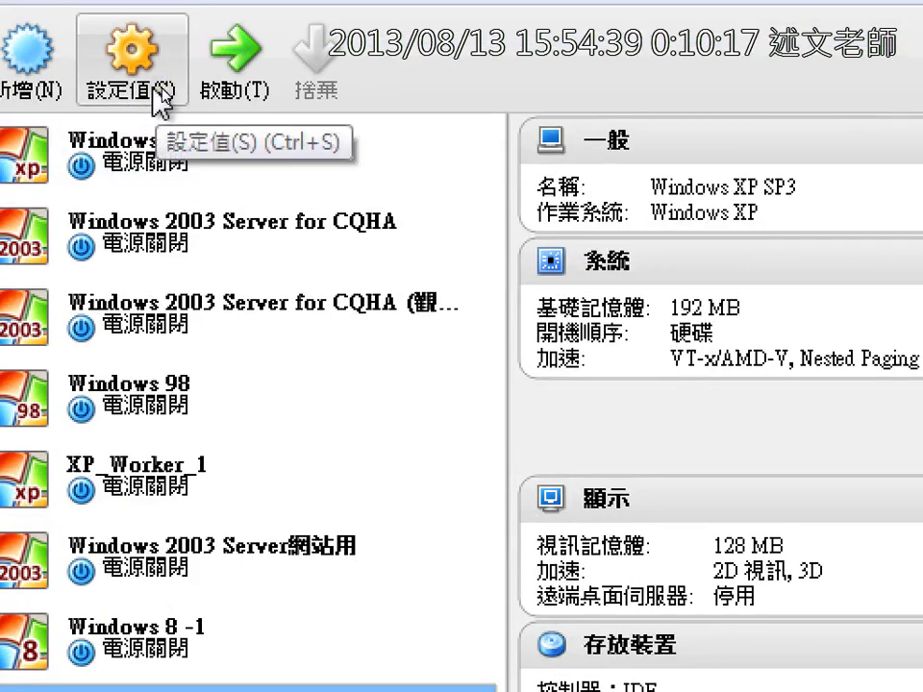
left_click(161, 96)
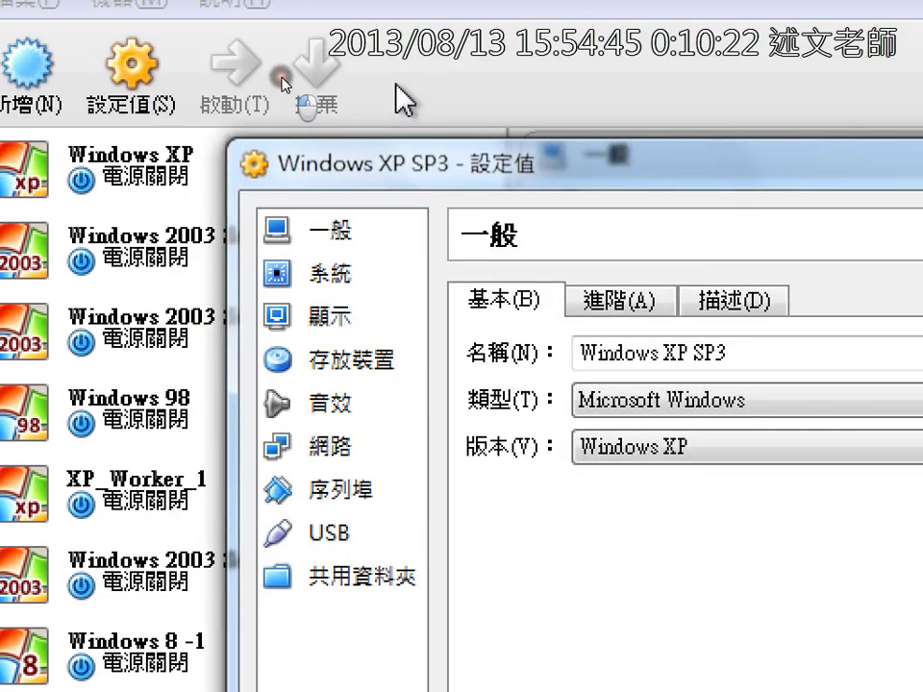
left_click_drag(391, 166, 270, 100)
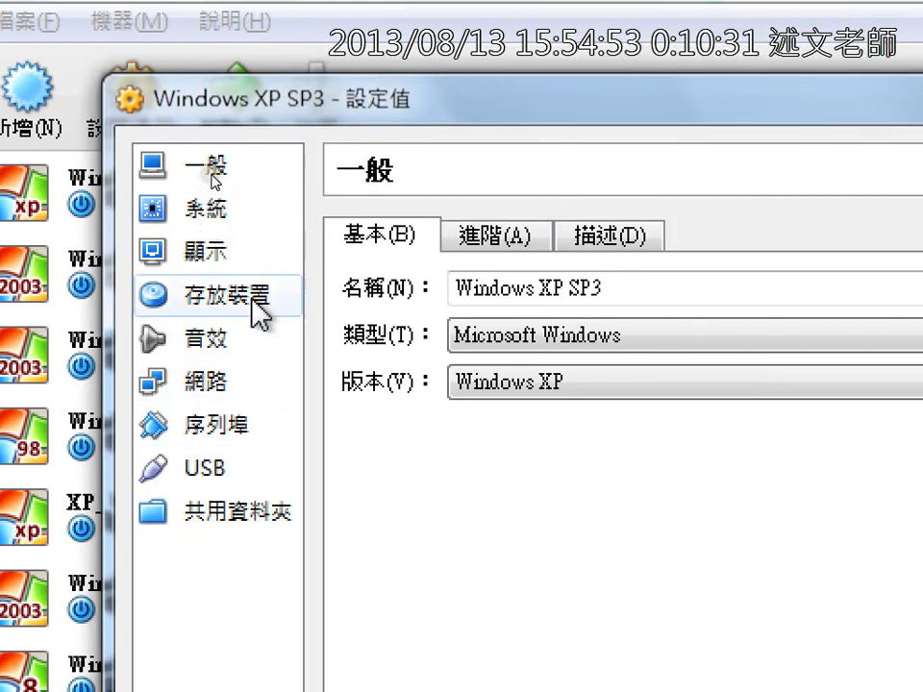
Step: Review the machine's storage devices, its general settings, and its system memory and boot order
left_click(252, 304)
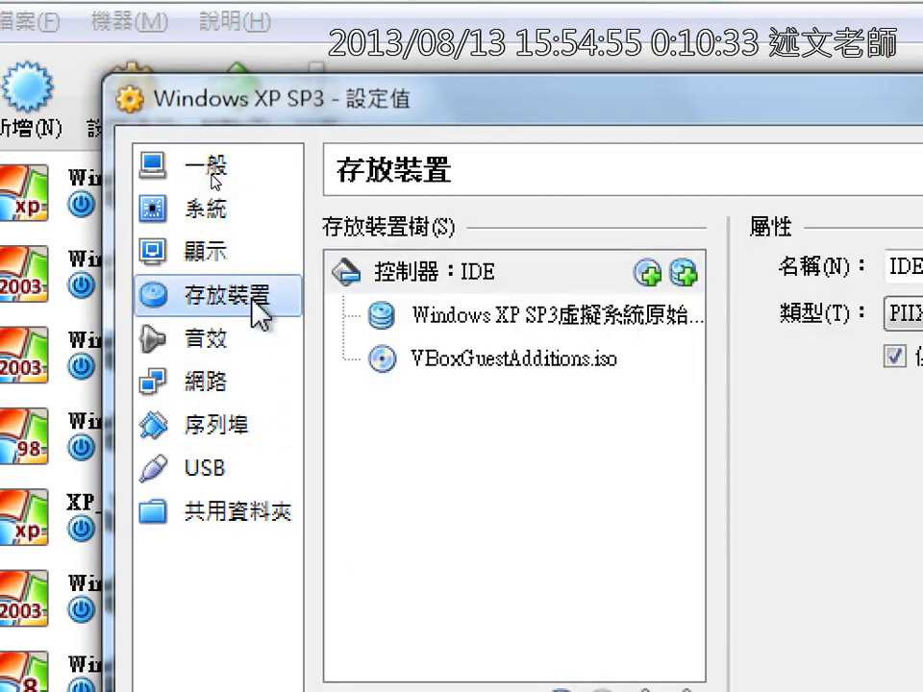
left_click(419, 332)
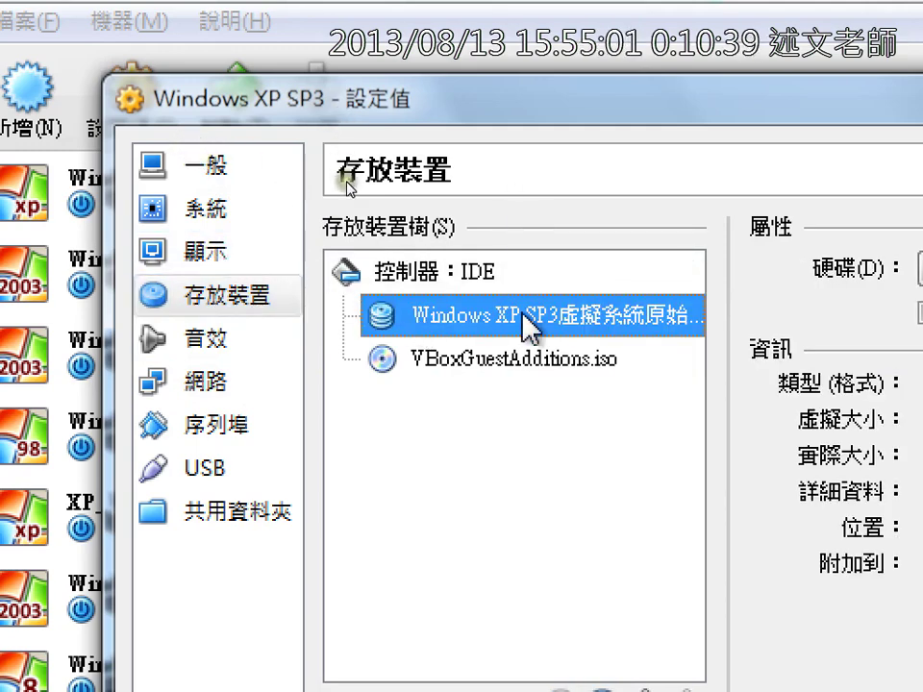
left_click(533, 377)
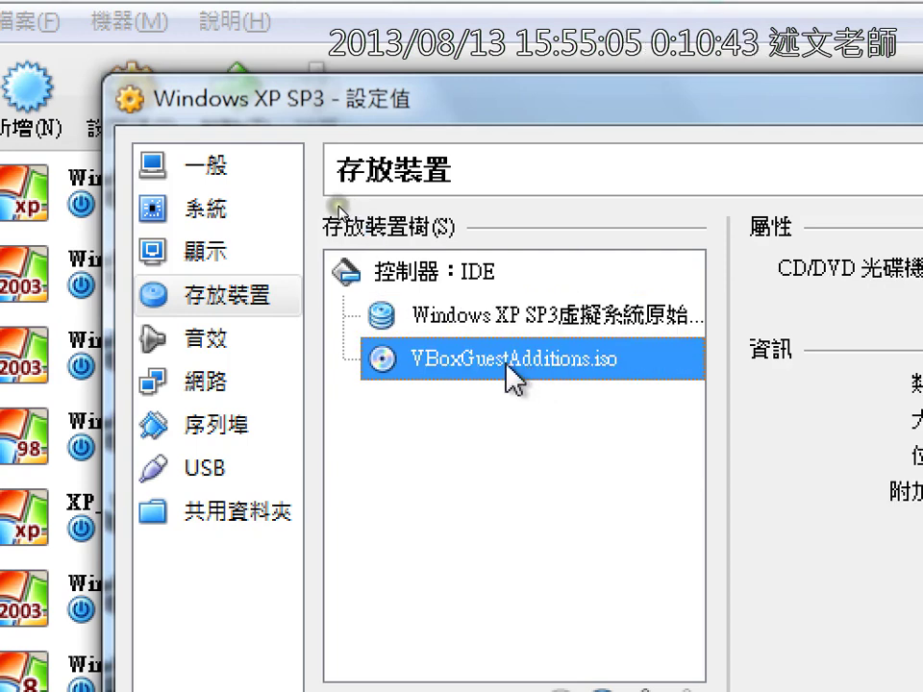
left_click(218, 231)
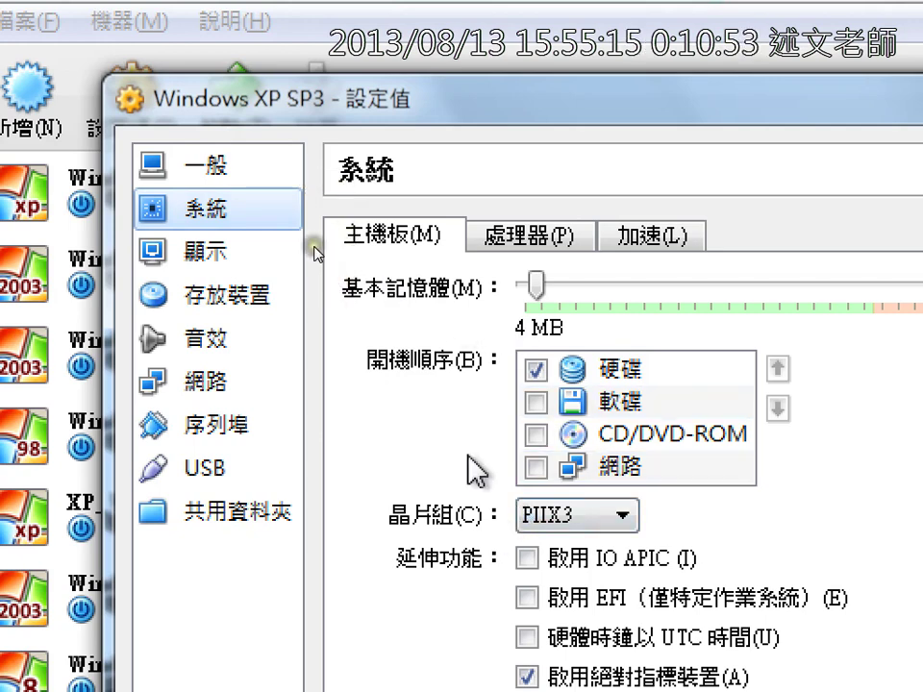
left_click(256, 183)
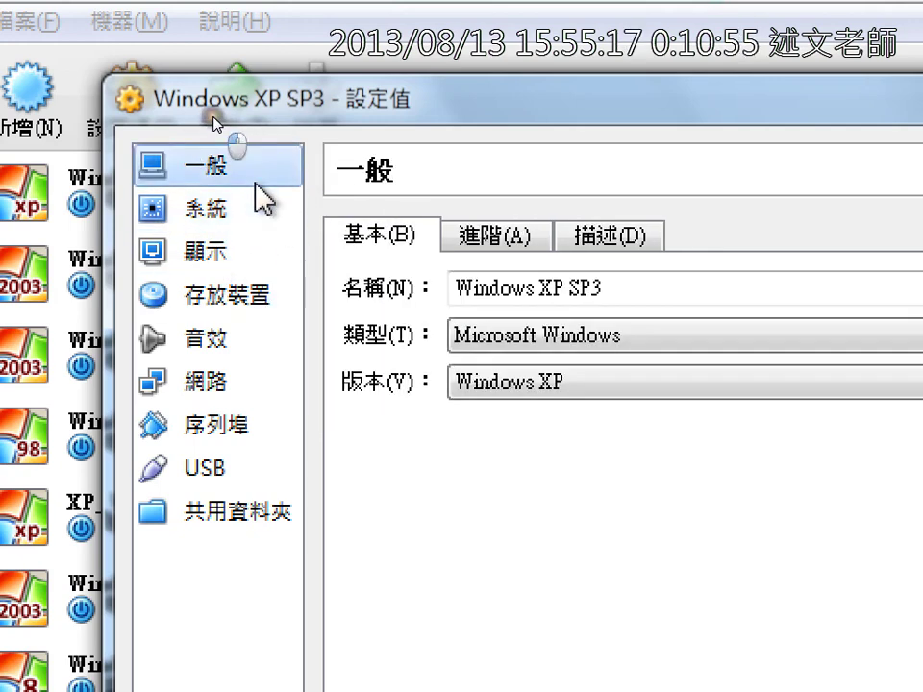
left_click(252, 211)
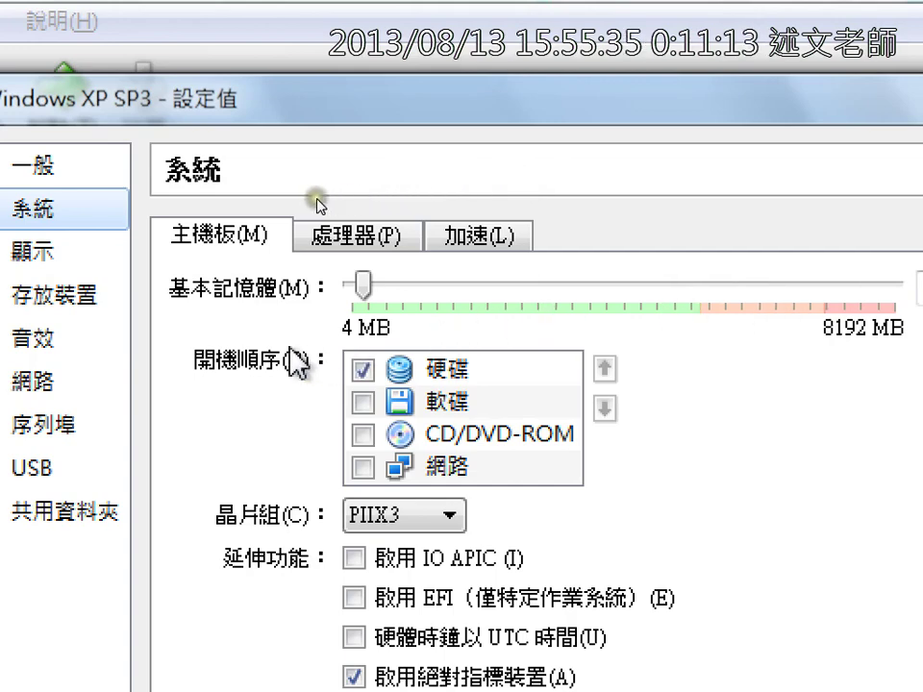
Step: Start adding a virtual hard disk to the IDE controller in the machine's storage settings
left_click(89, 312)
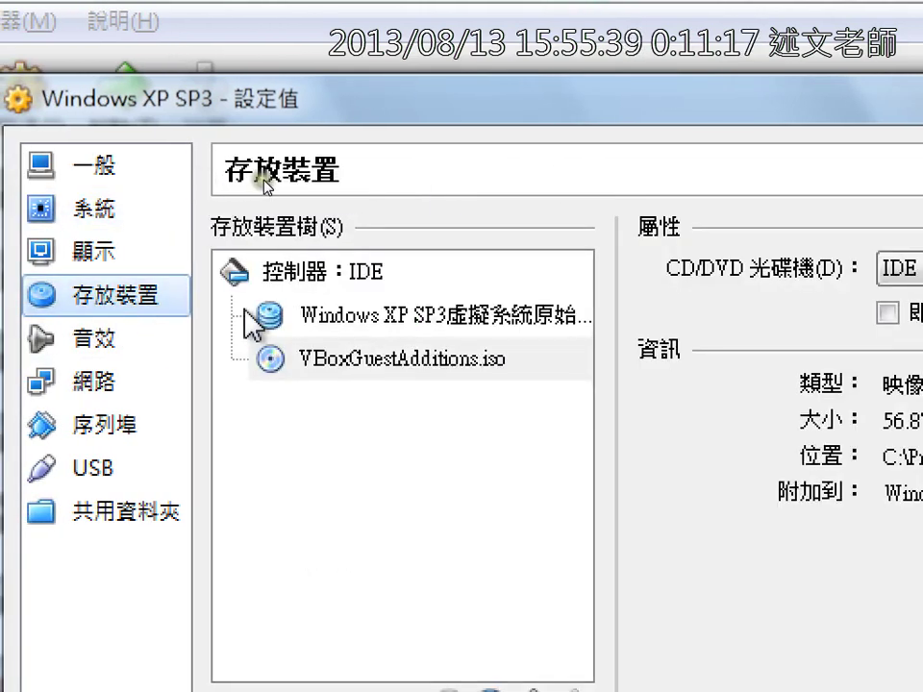
left_click(413, 281)
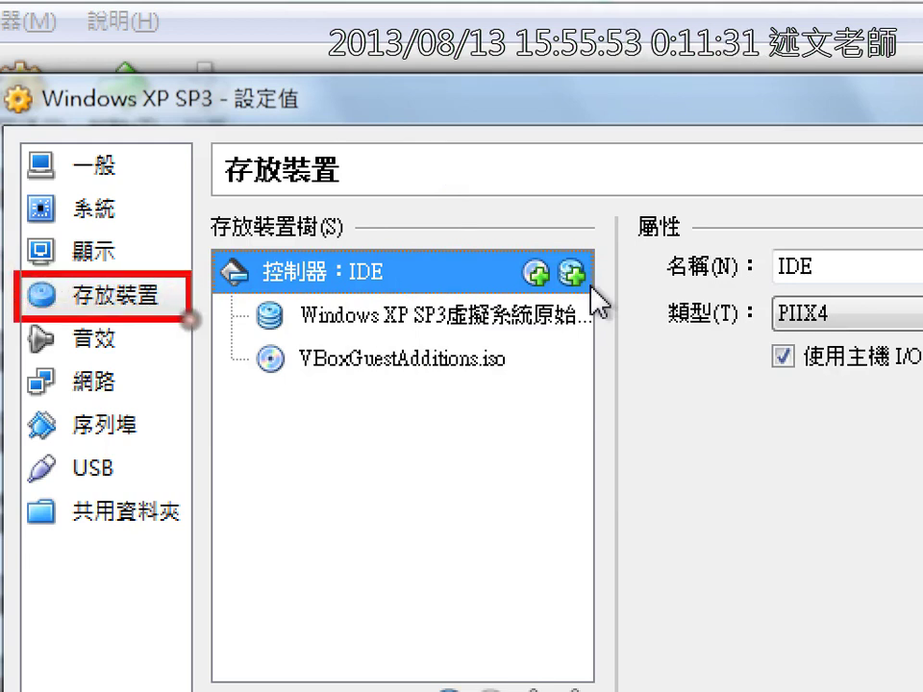
left_click_drag(394, 242, 440, 198)
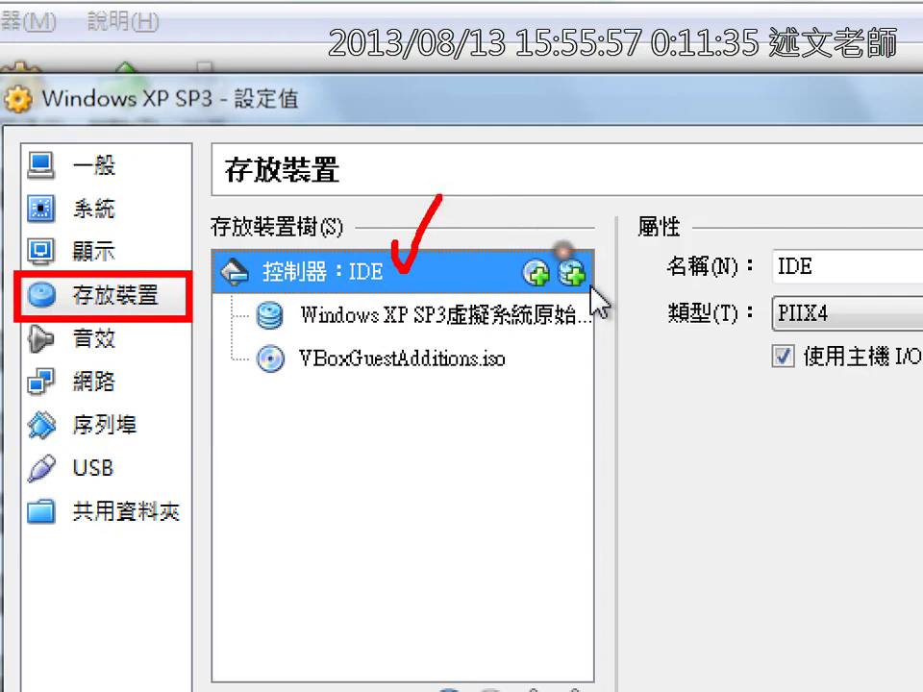
mouse_move(566, 254)
left_mouse_down()
mouse_move(559, 279)
mouse_move(599, 259)
mouse_move(571, 250)
left_mouse_up()
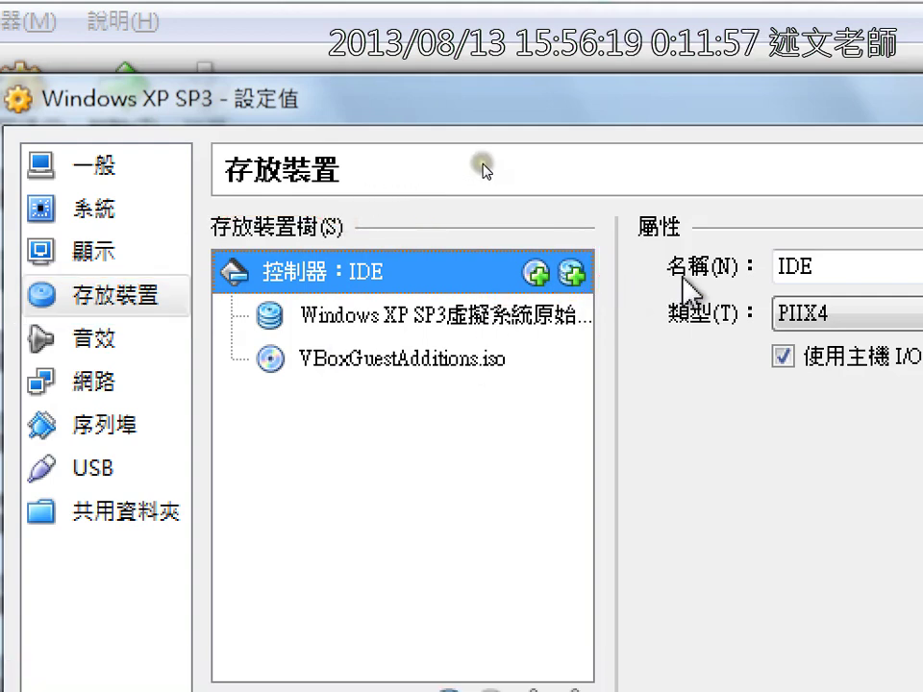
left_click(577, 277)
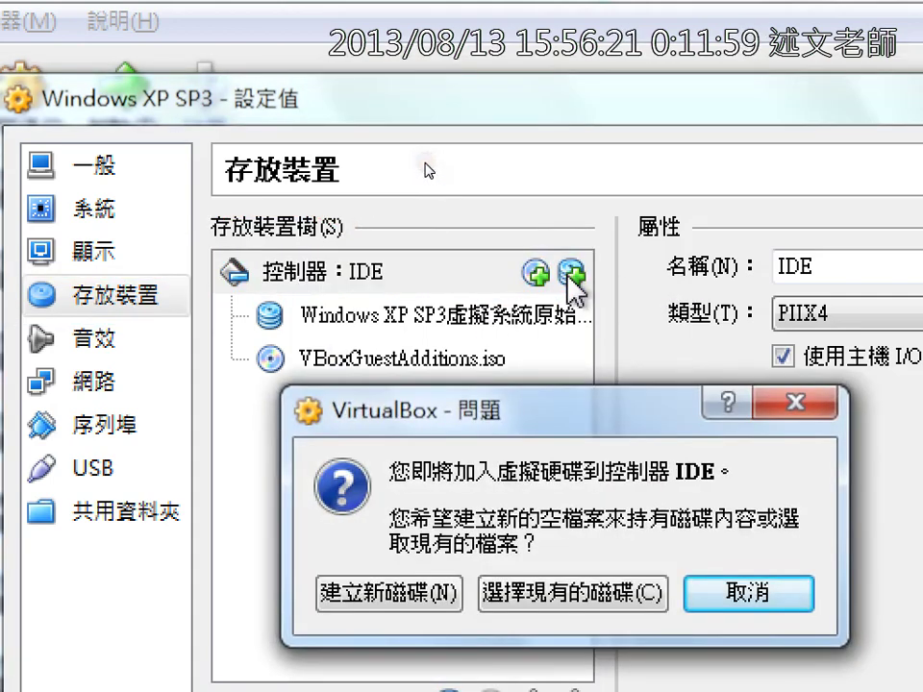
left_click_drag(573, 408, 468, 229)
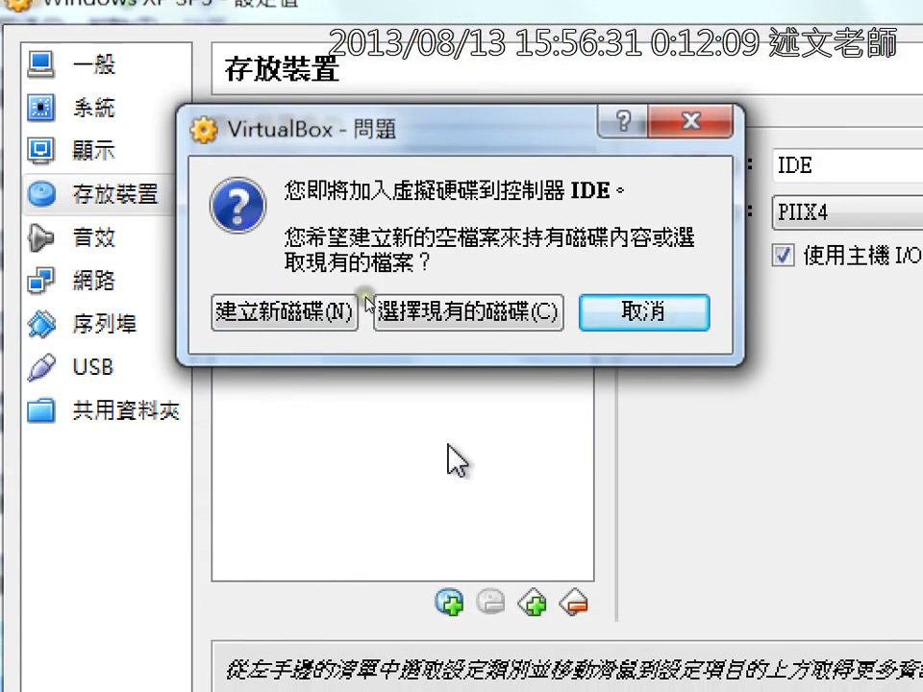
Step: Attach the existing disk file Backup_HD備份用硬碟 to the IDE controller and select it in the storage tree
left_click(466, 325)
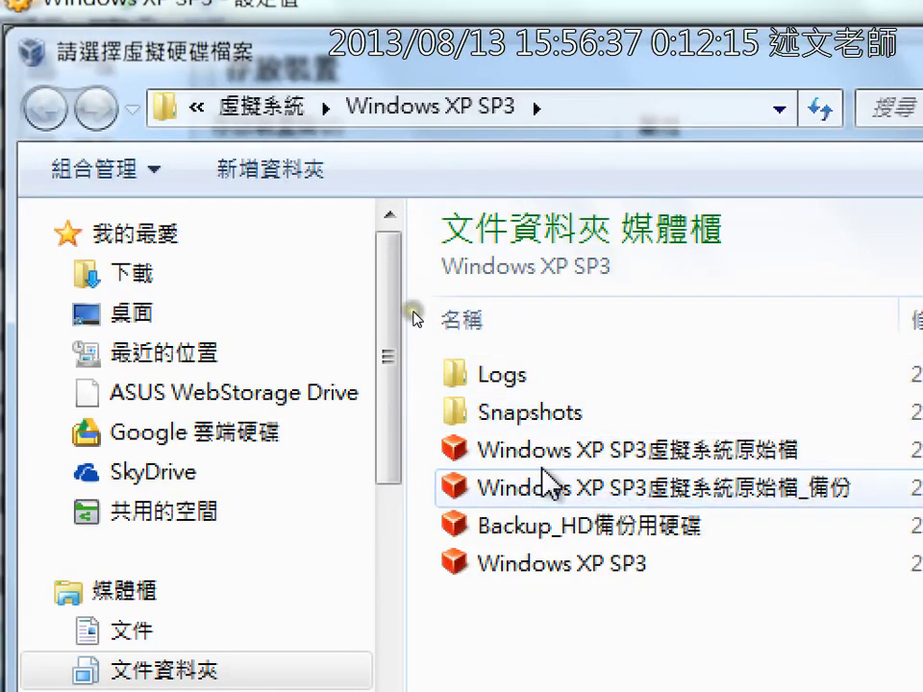
left_click(580, 540)
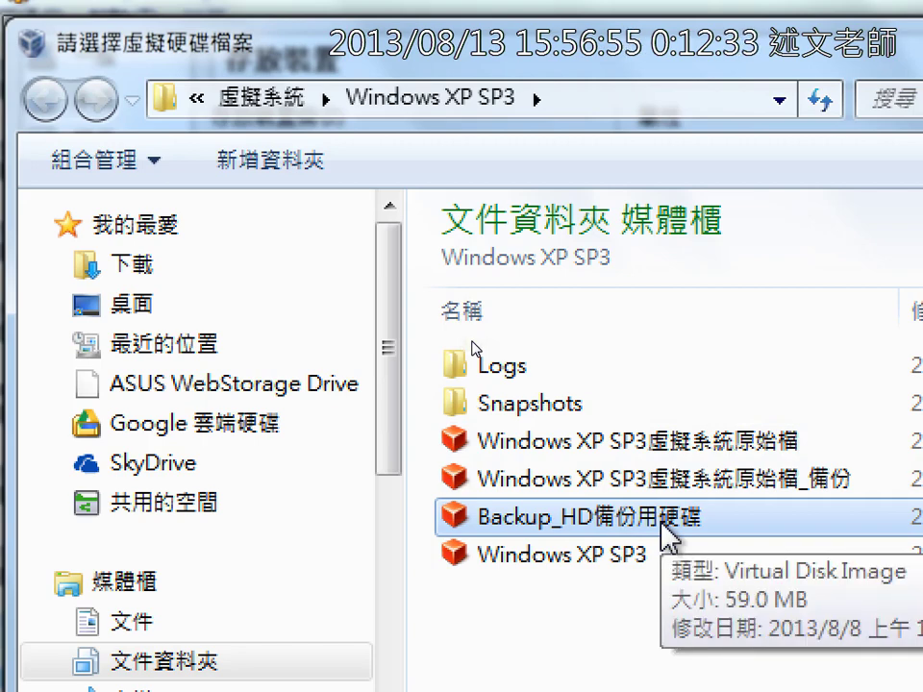
left_click(663, 534)
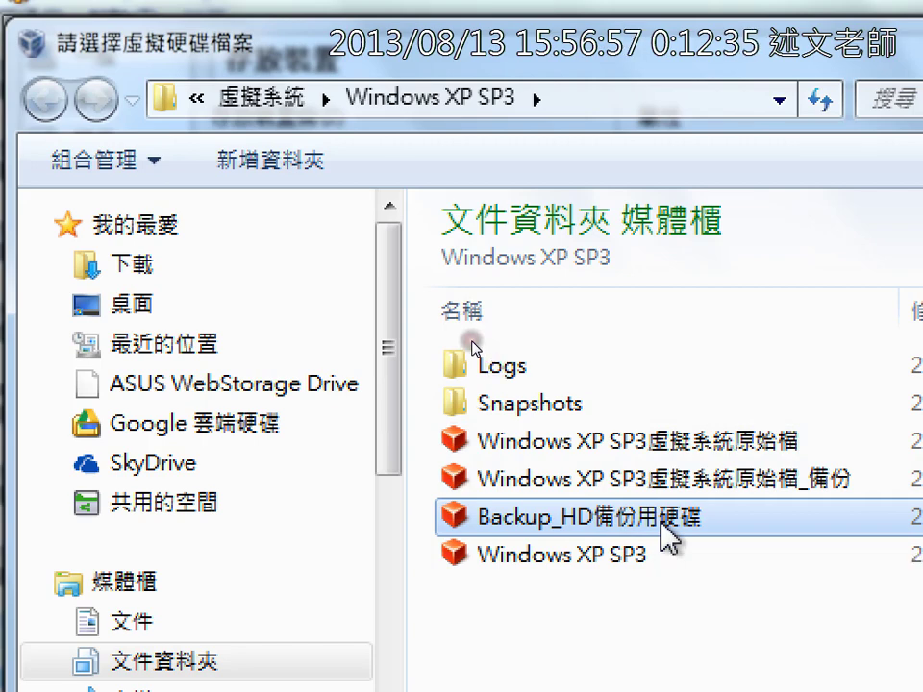
double_click(454, 519)
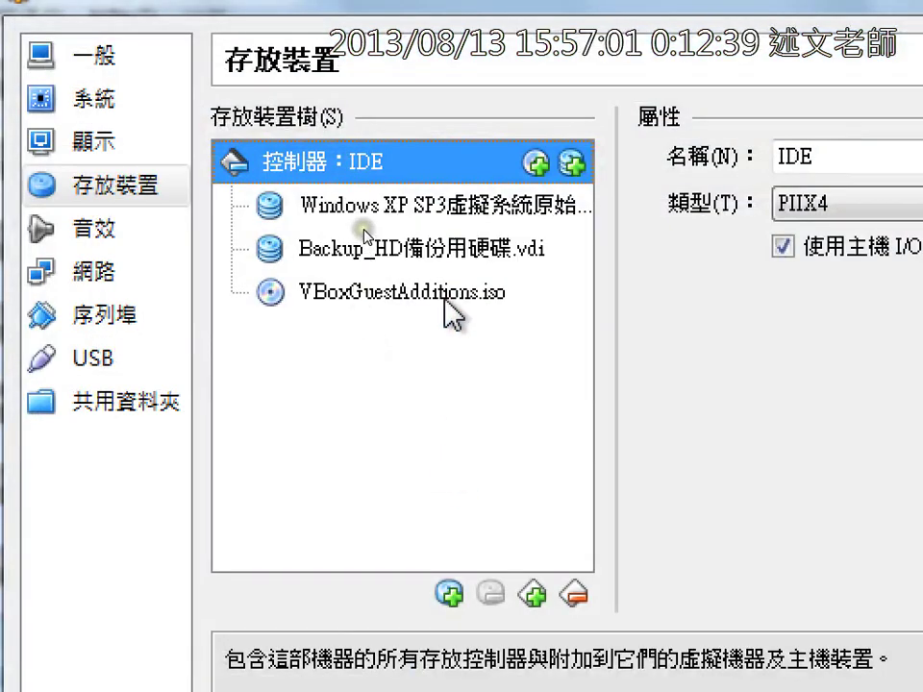
mouse_move(489, 244)
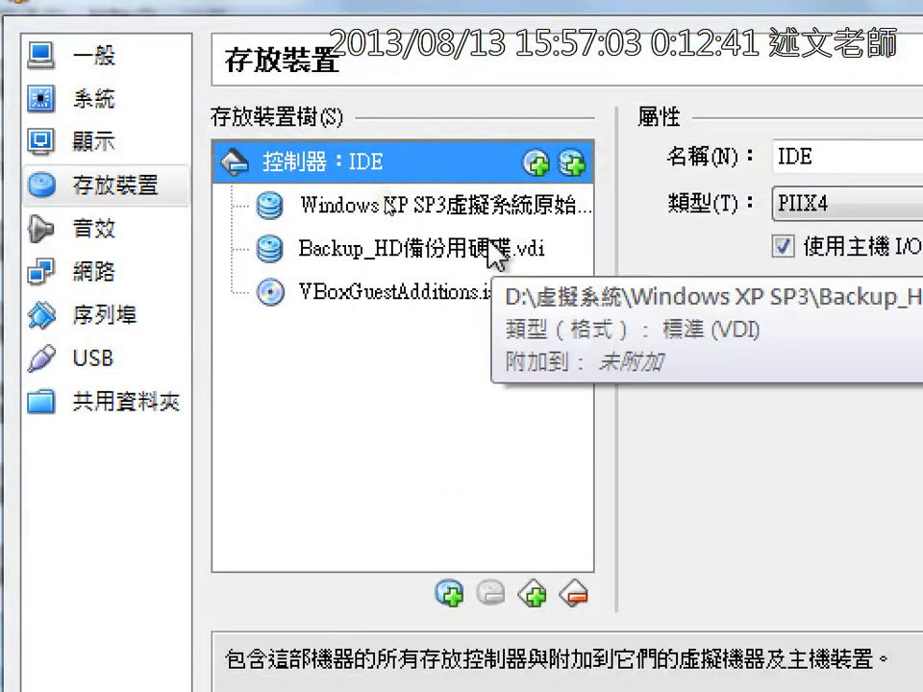
left_click(490, 248)
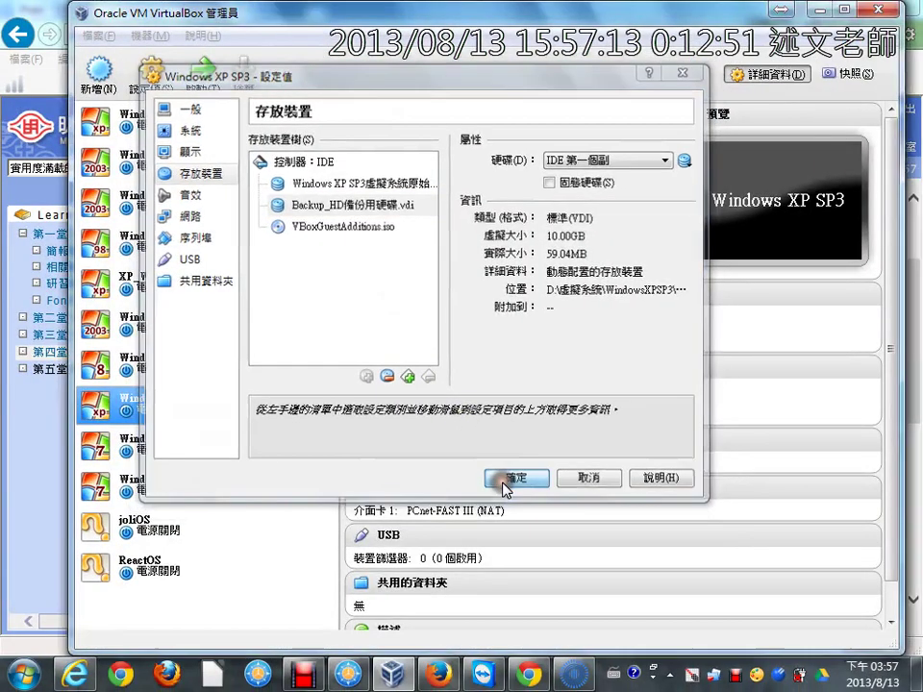
Step: Save the storage settings and start the Windows XP SP3 virtual machine
left_click(516, 479)
left_click(201, 75)
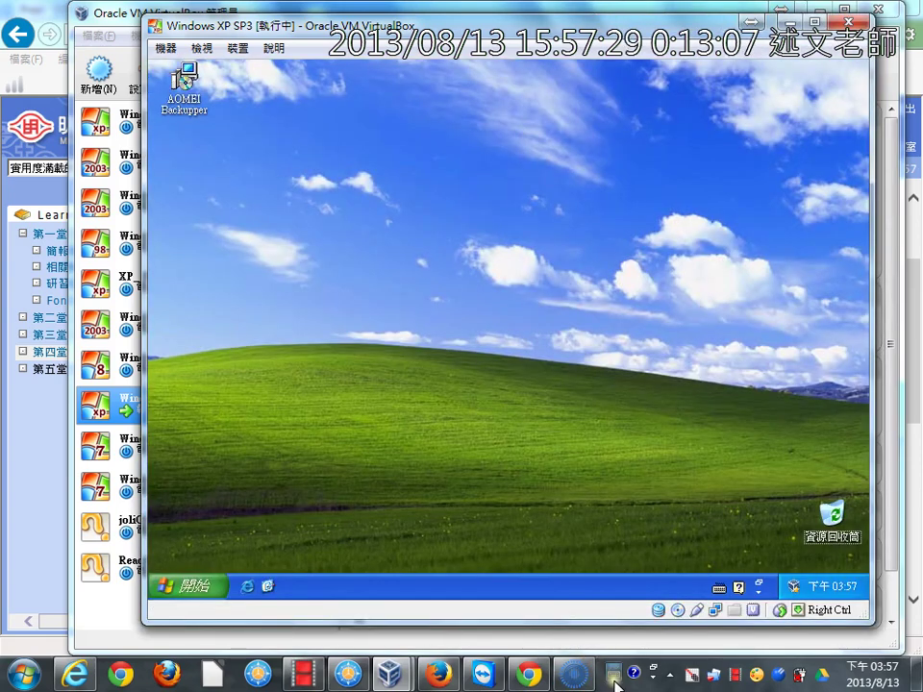
Step: Open 我的電腦 in the guest's file explorer with the C: tree collapsed, and select the 新增磁碟區 (E:) drive to check the backup disk
right_click(176, 581)
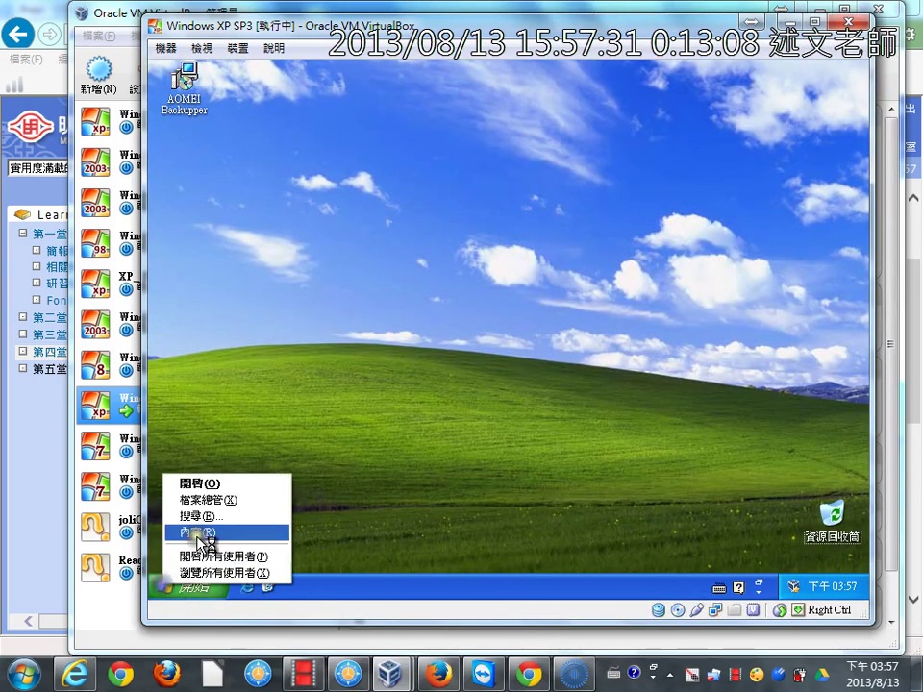
left_click(219, 500)
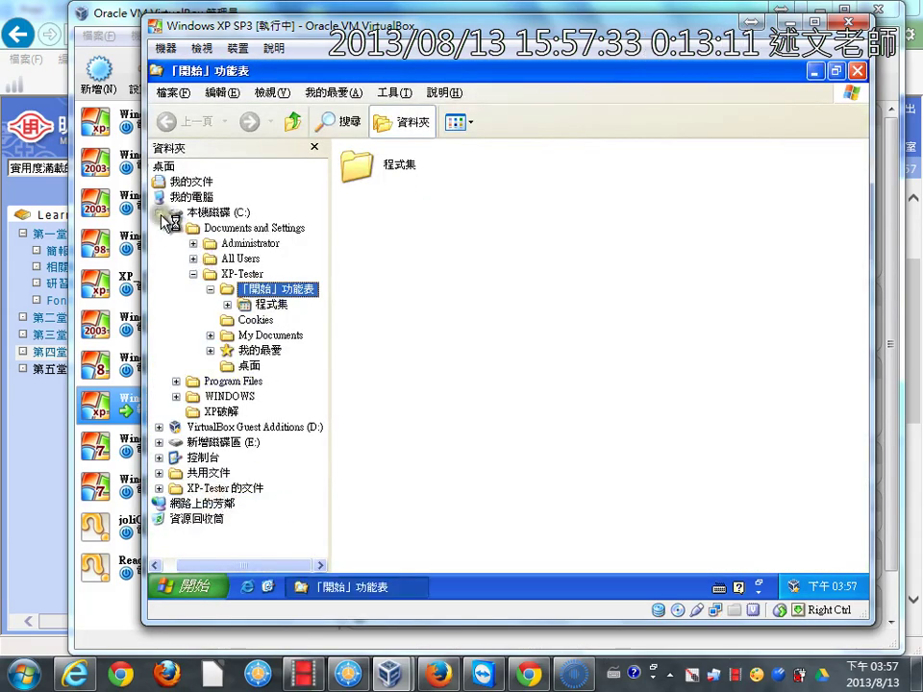
left_click(160, 214)
left_click(193, 198)
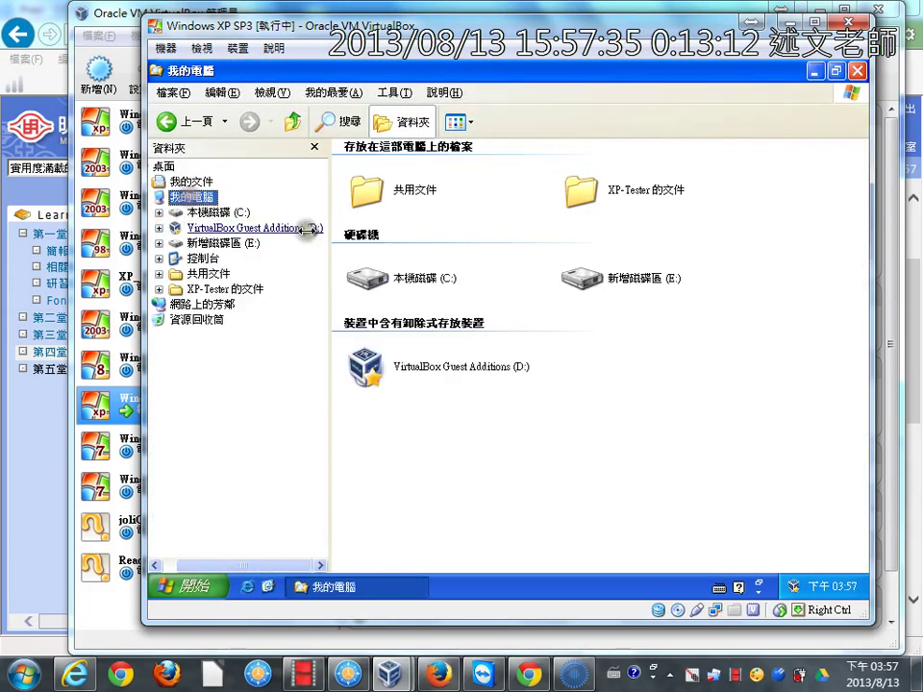
left_click(609, 281)
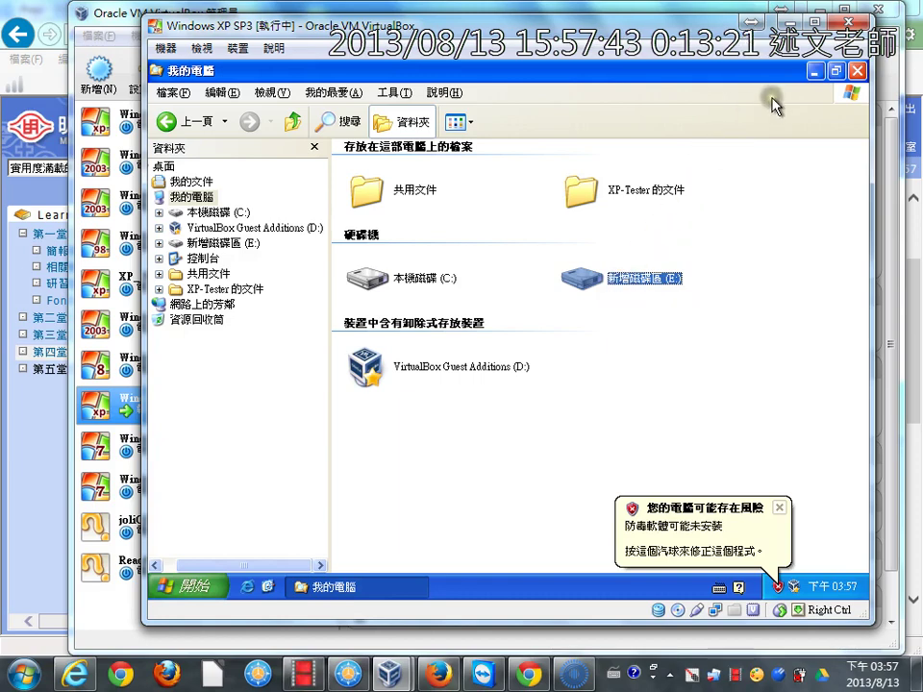
Step: Minimize the guest's 我的電腦 window and bring Oracle VM VirtualBox Manager back to the front
left_click(821, 70)
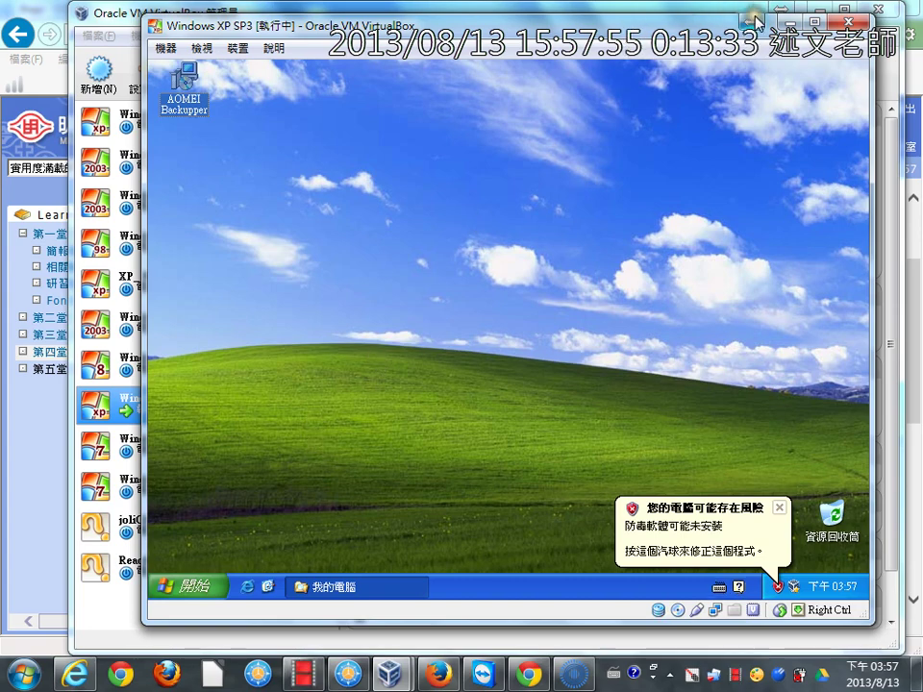
left_click(670, 6)
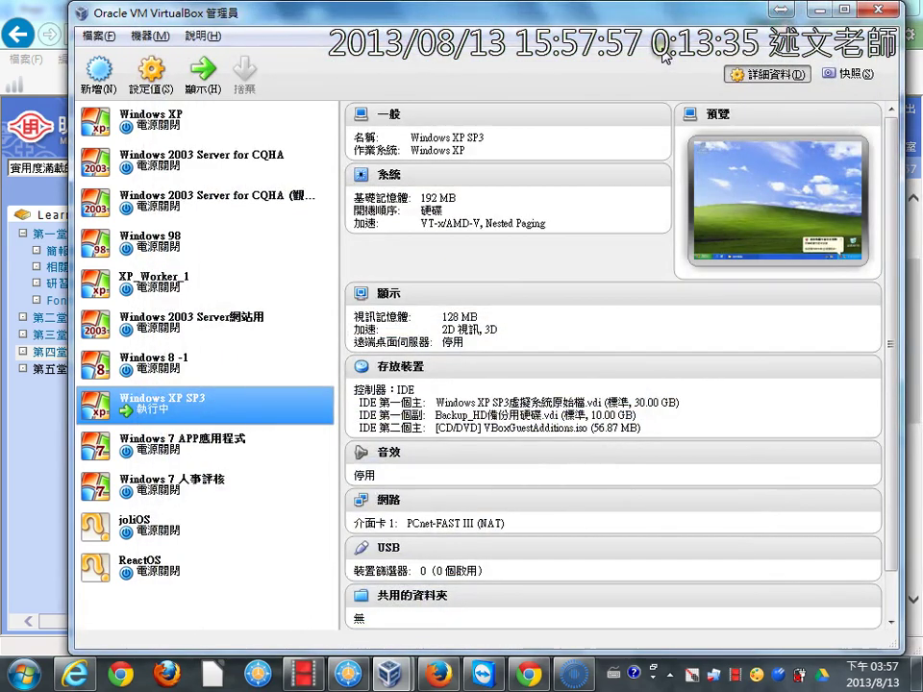